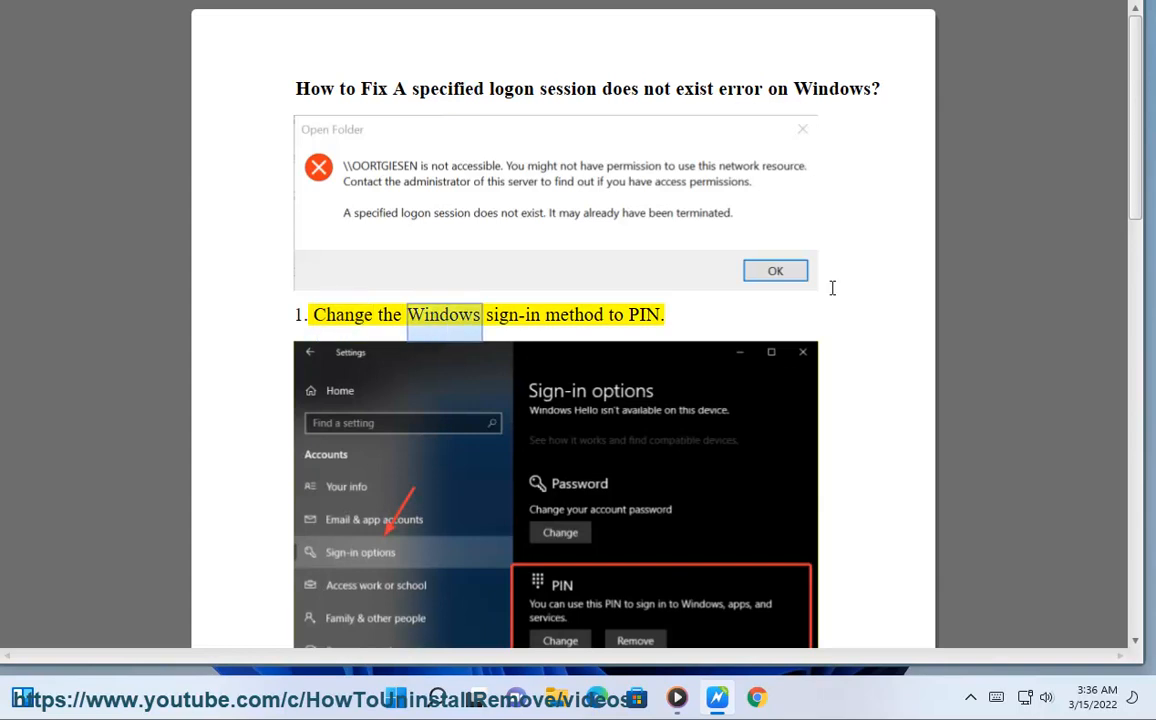
scroll(806, 300, "down", 1)
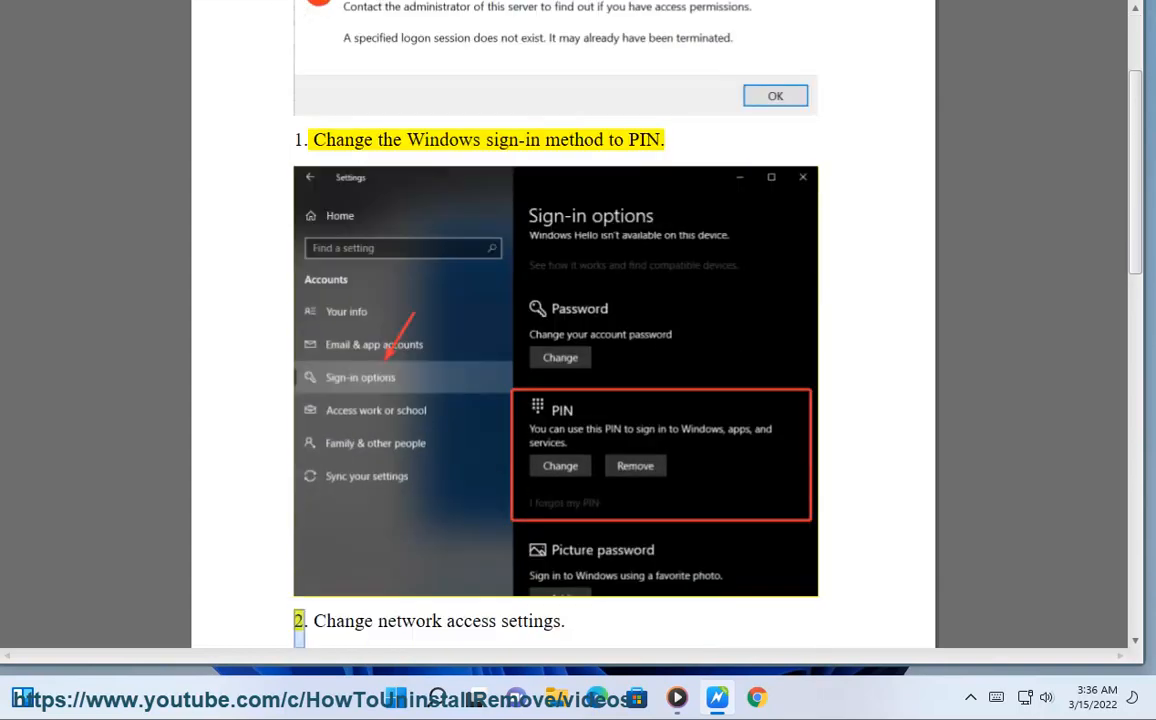
Bring up the Start menu to begin launching Windows Settings.
key("super")
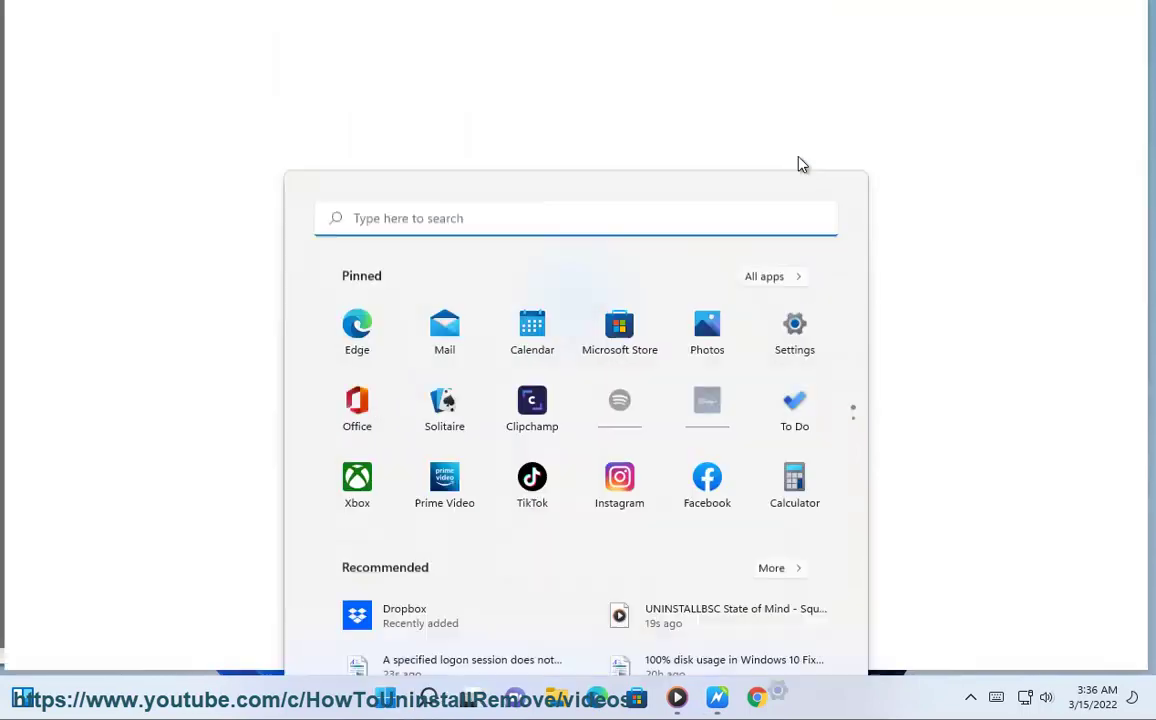
Reach the Sign-in options page under Accounts in Windows Settings.
left_click(795, 332)
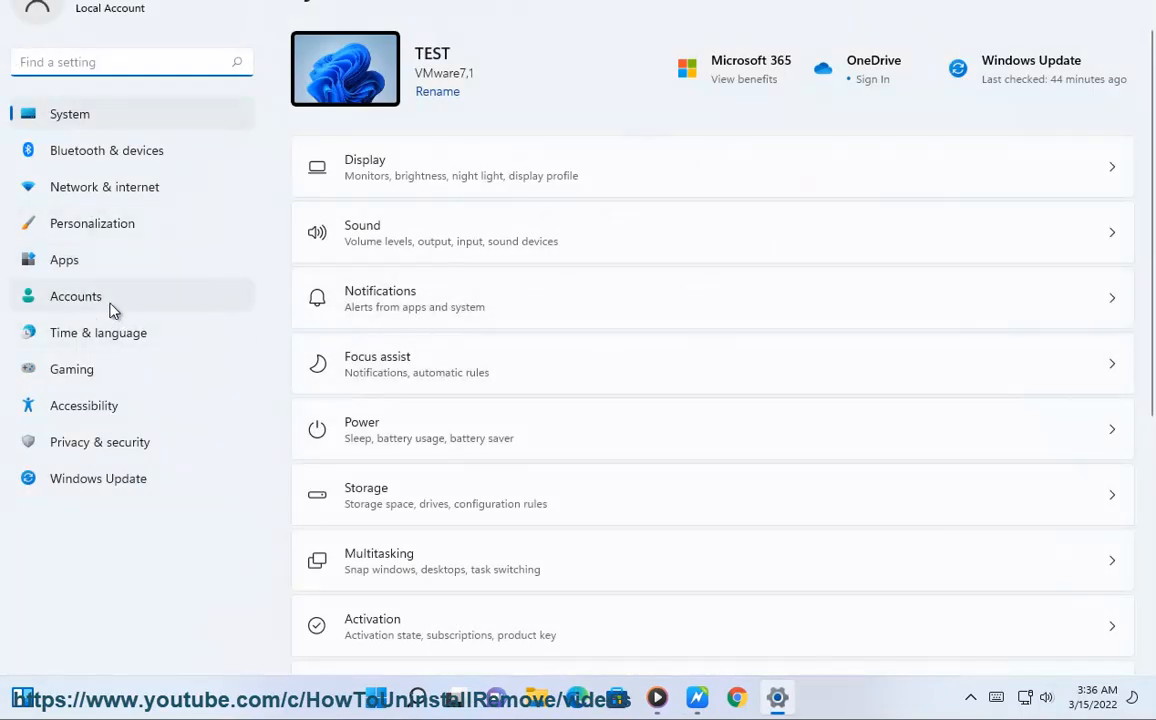
left_click(75, 296)
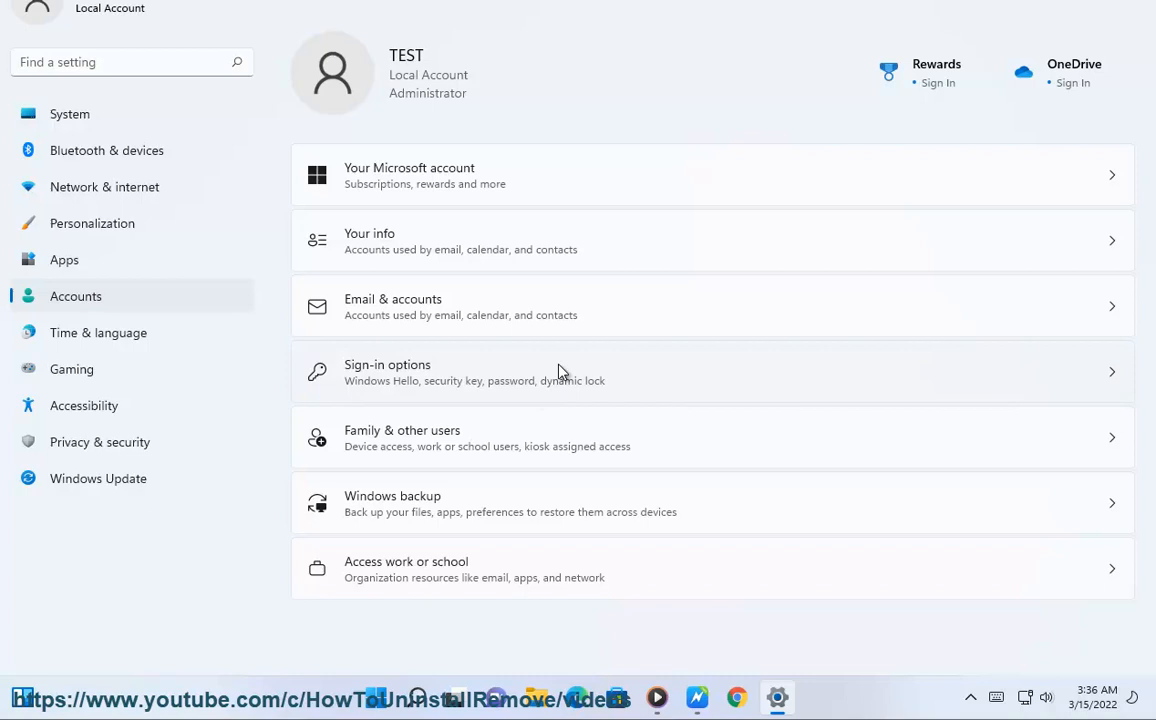
left_click(560, 372)
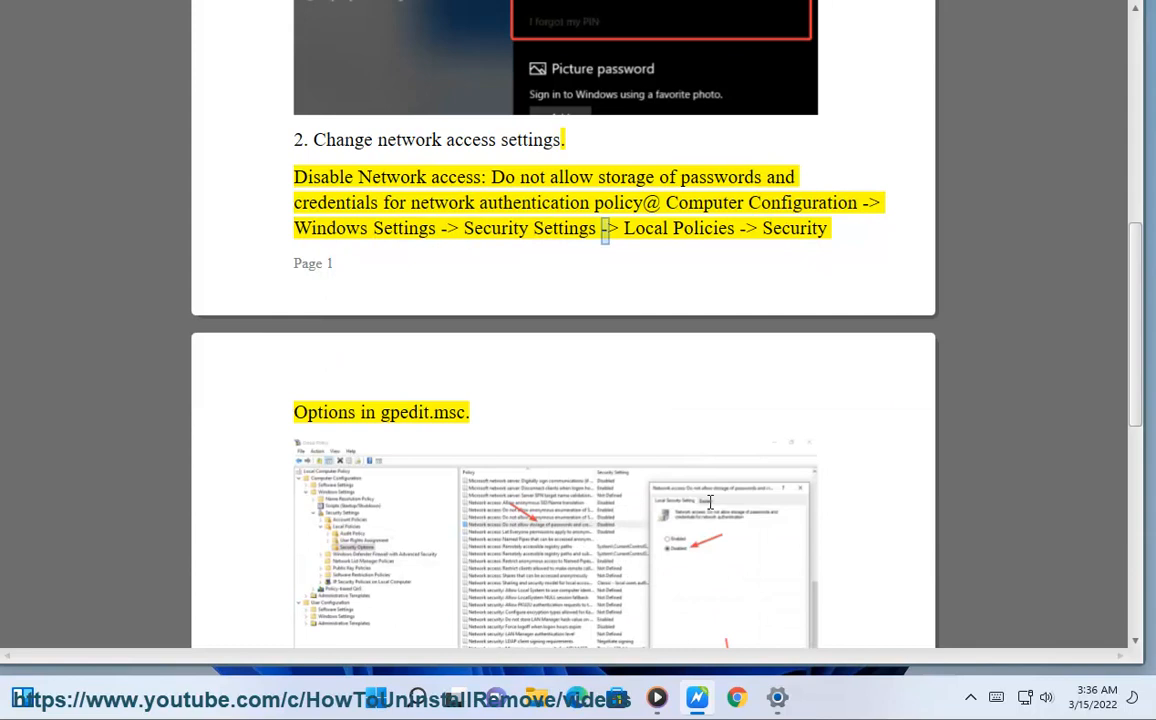
Select the 'gpedit.msc' command text in the guide.
left_click_drag(466, 290, 383, 290)
Launch Local Group Policy Editor by searching Start for gpedit.msc and position its window.
key("super")
type("gpedit.msc")
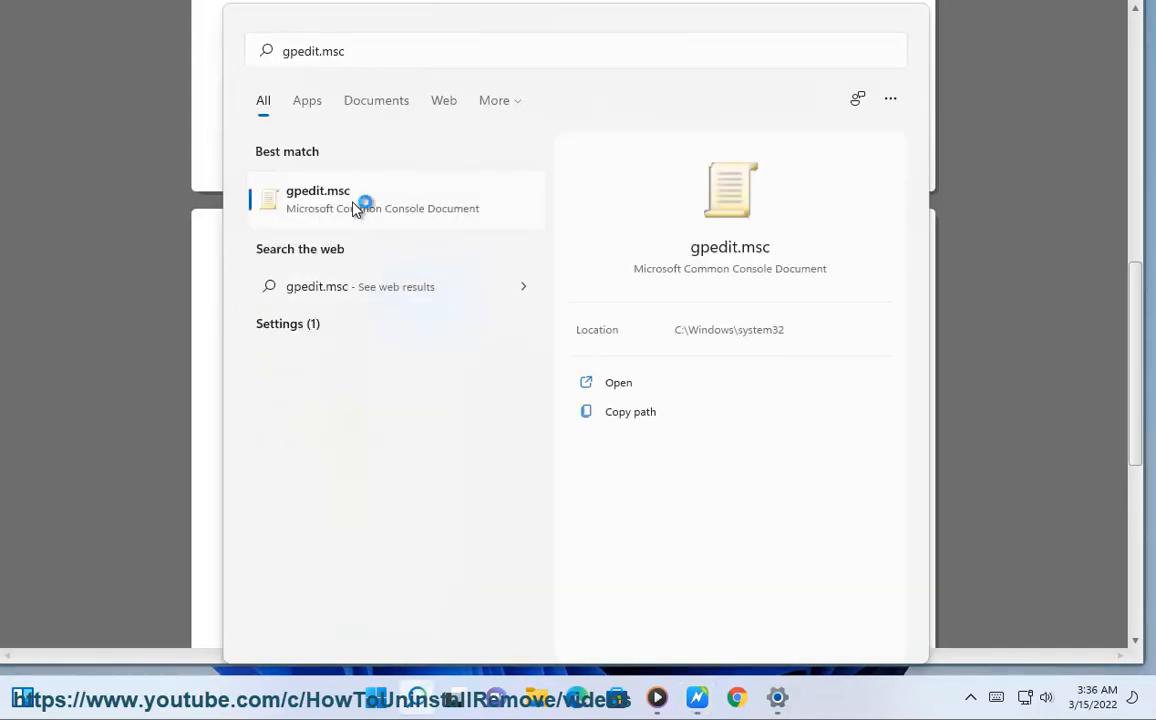
left_click(348, 199)
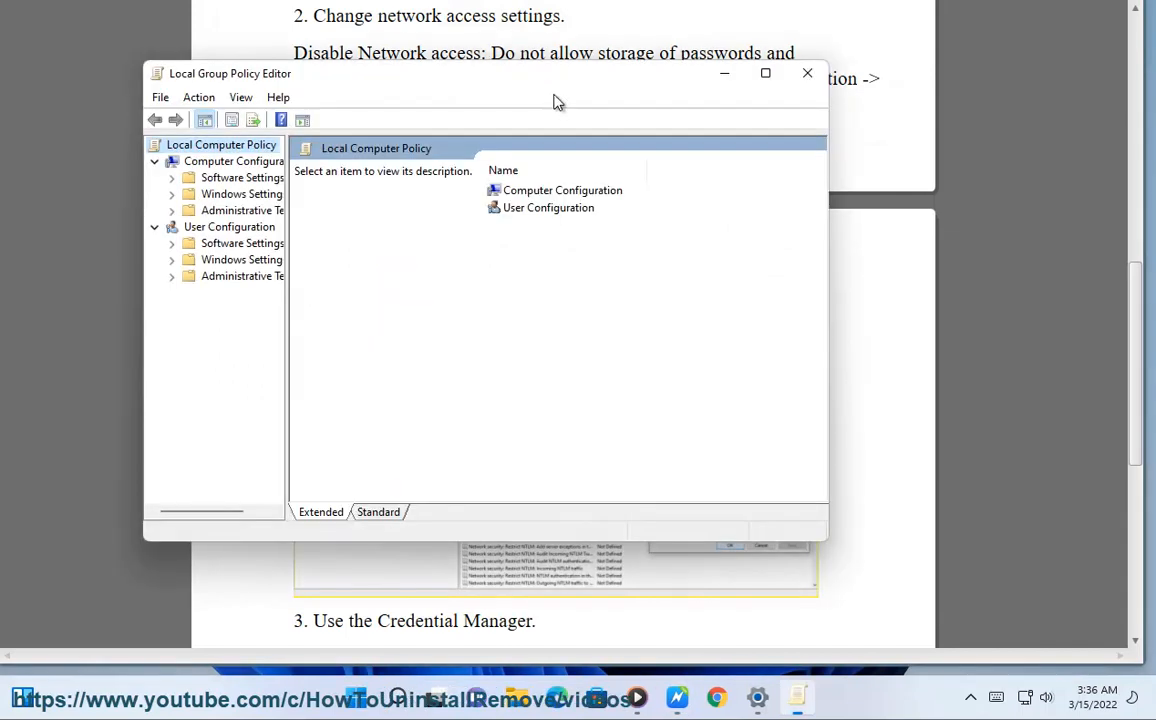
left_click_drag(550, 80, 893, 184)
Expand Computer Configuration and its Windows Settings folder in the tree.
left_click(576, 252)
double_click(895, 314)
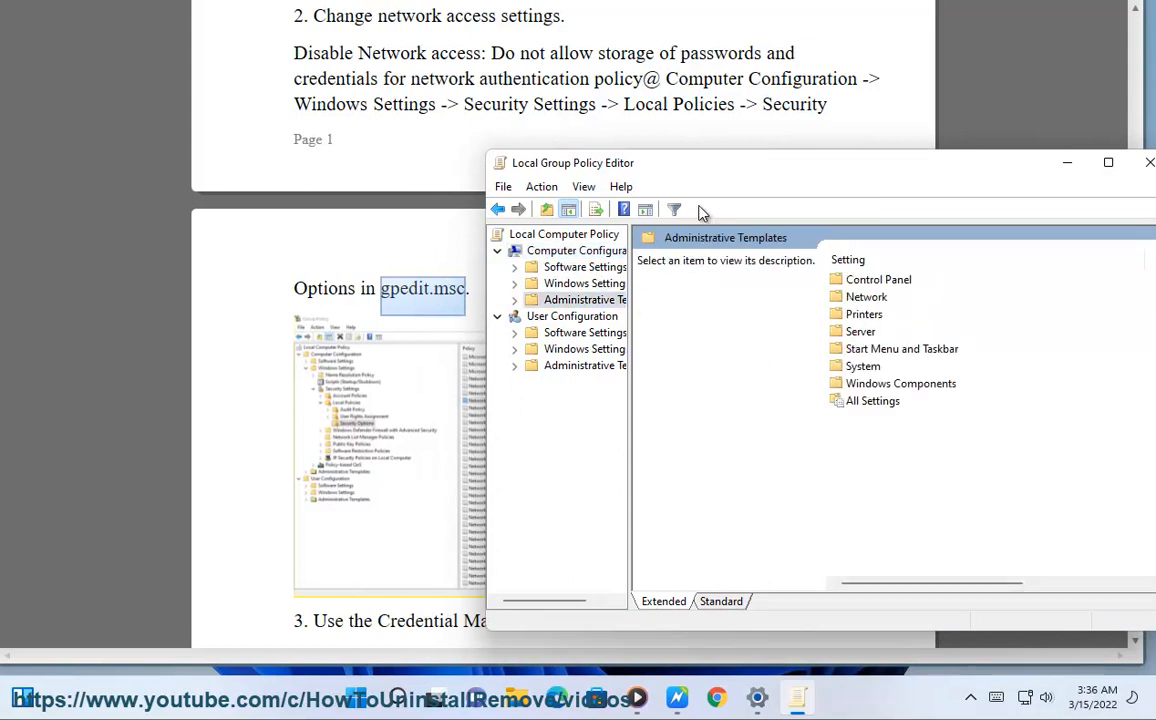
left_click(585, 283)
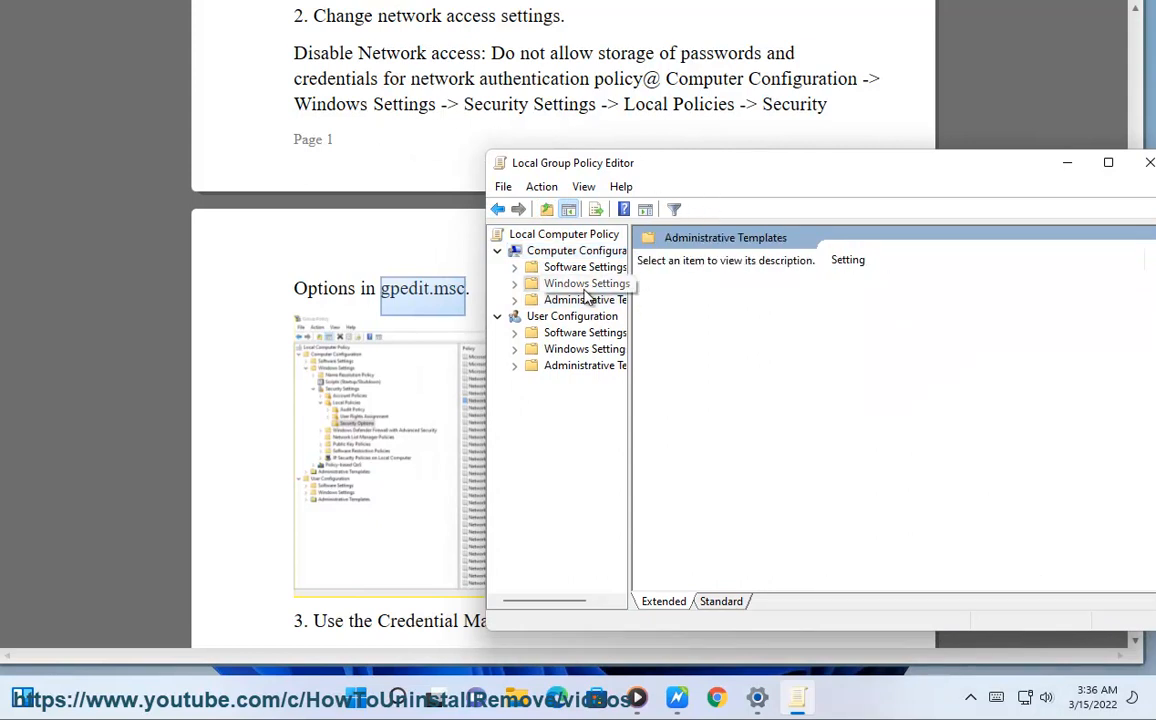
left_click(513, 284)
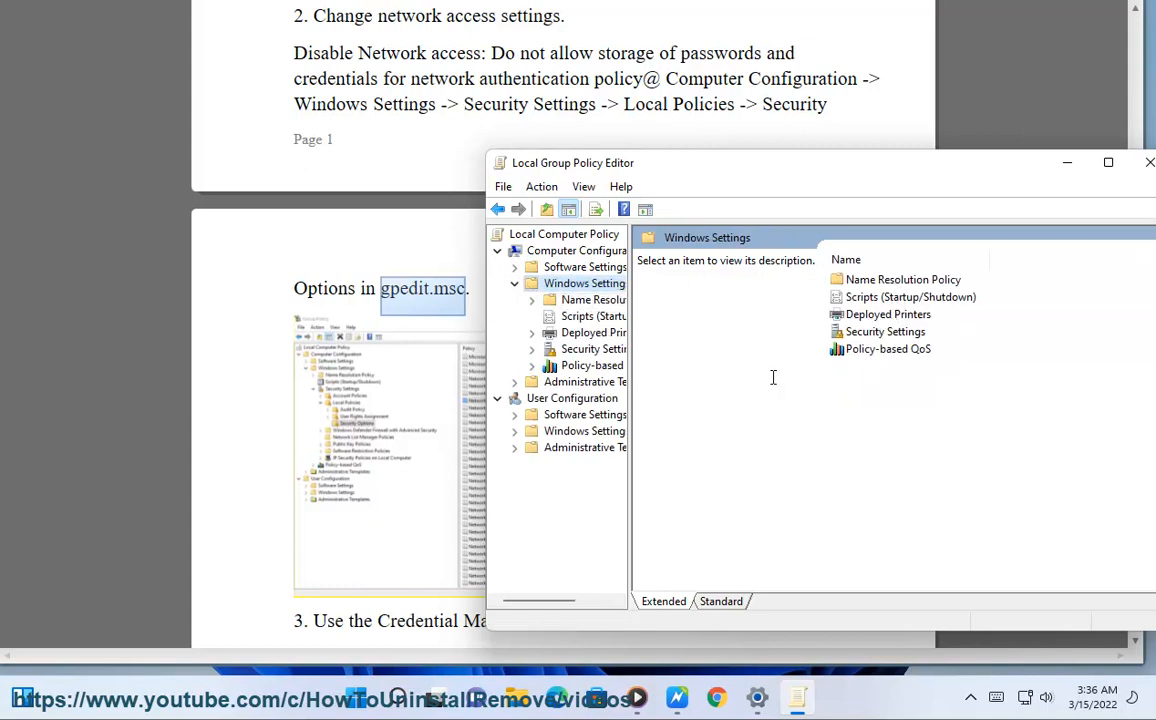
Drill into Security Settings > Local Policies and select the Security Options folder.
double_click(885, 331)
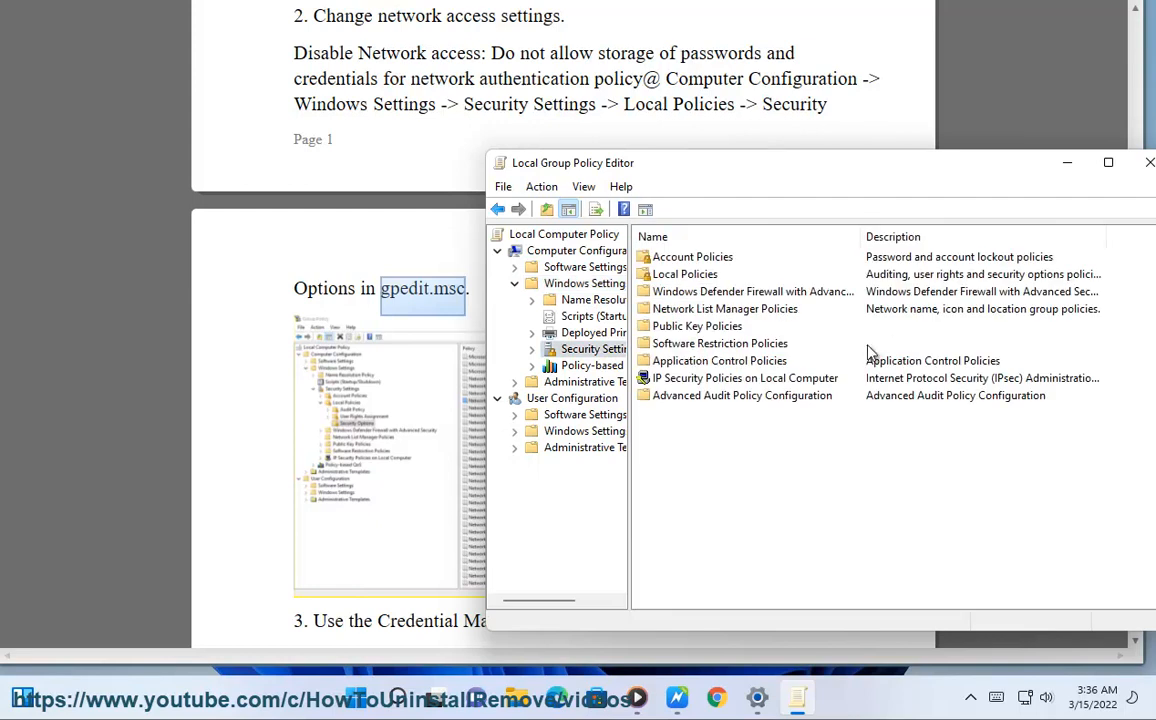
double_click(680, 274)
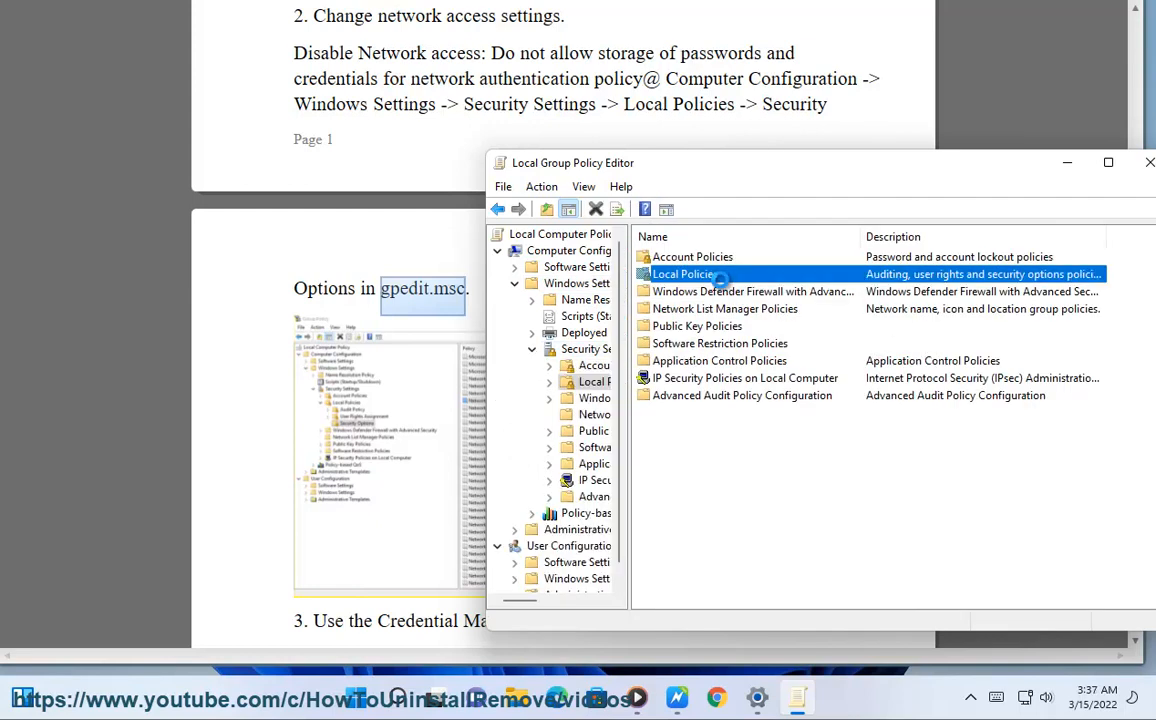
left_click_drag(768, 178, 701, 269)
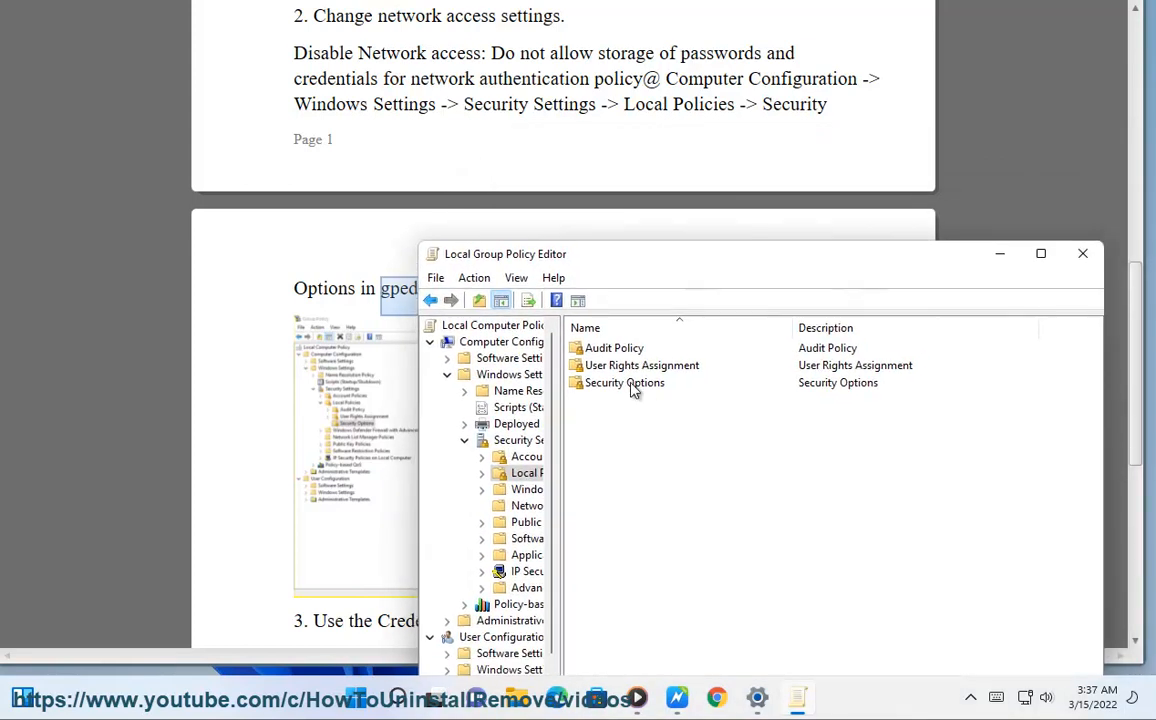
left_click(633, 385)
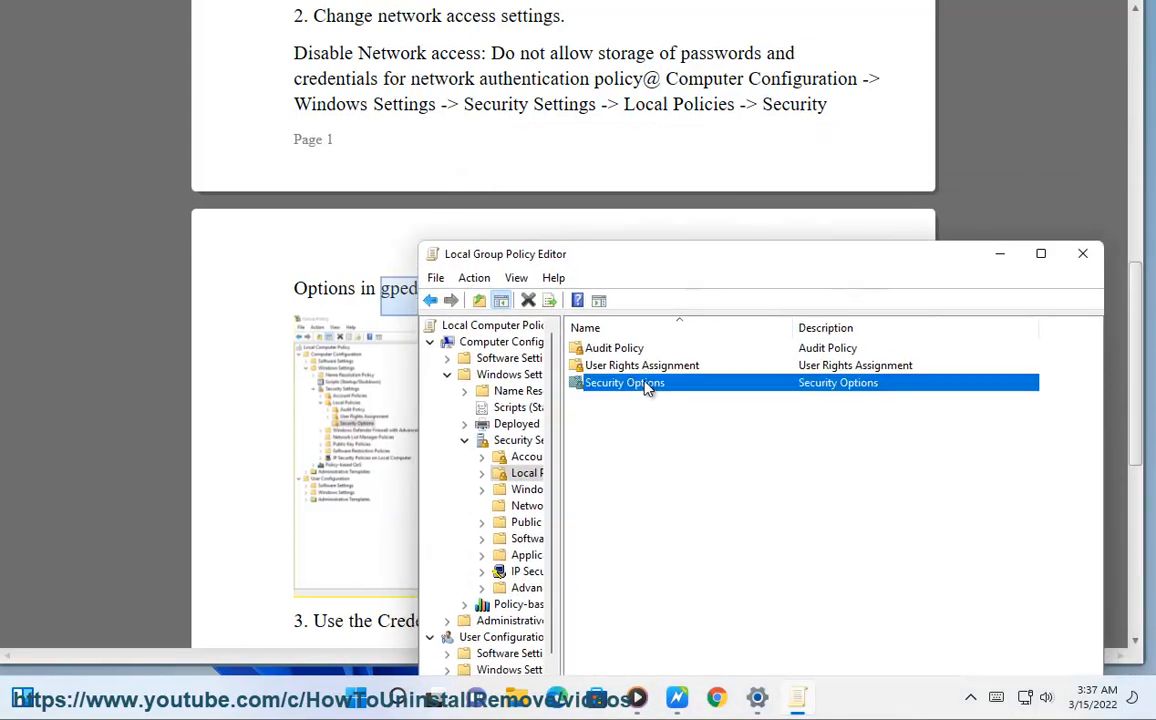
List the Security Options policies and begin stepping down through the entries.
double_click(648, 387)
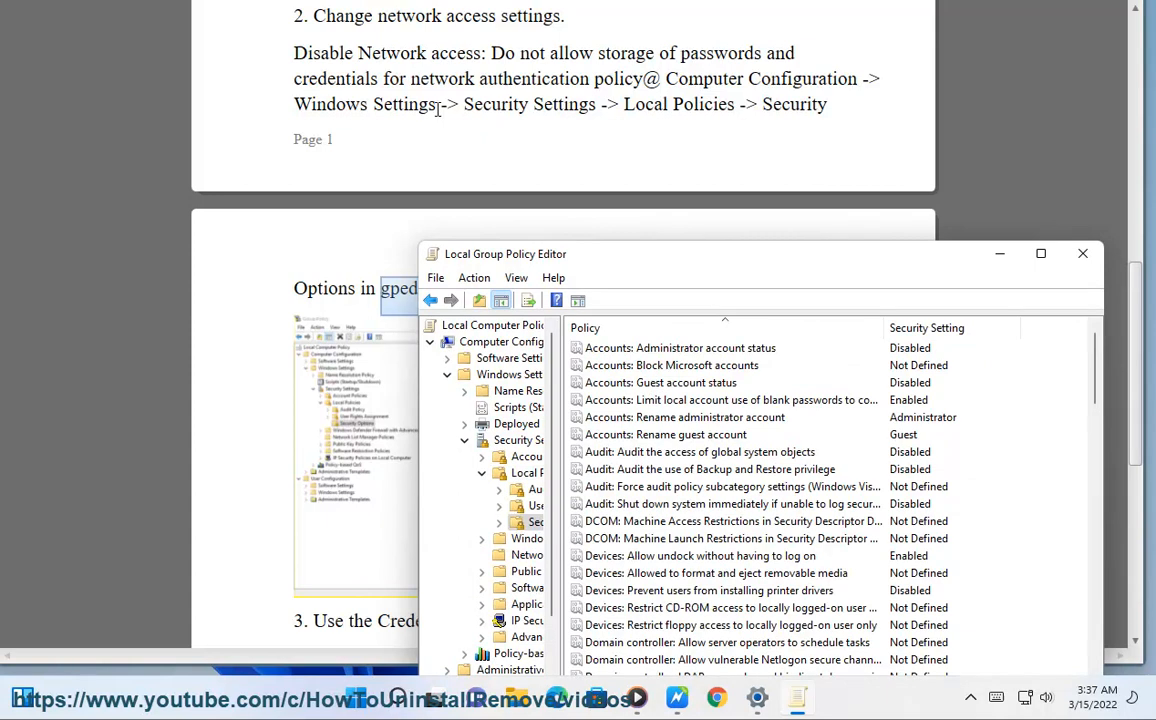
left_click(648, 435)
left_click(600, 521)
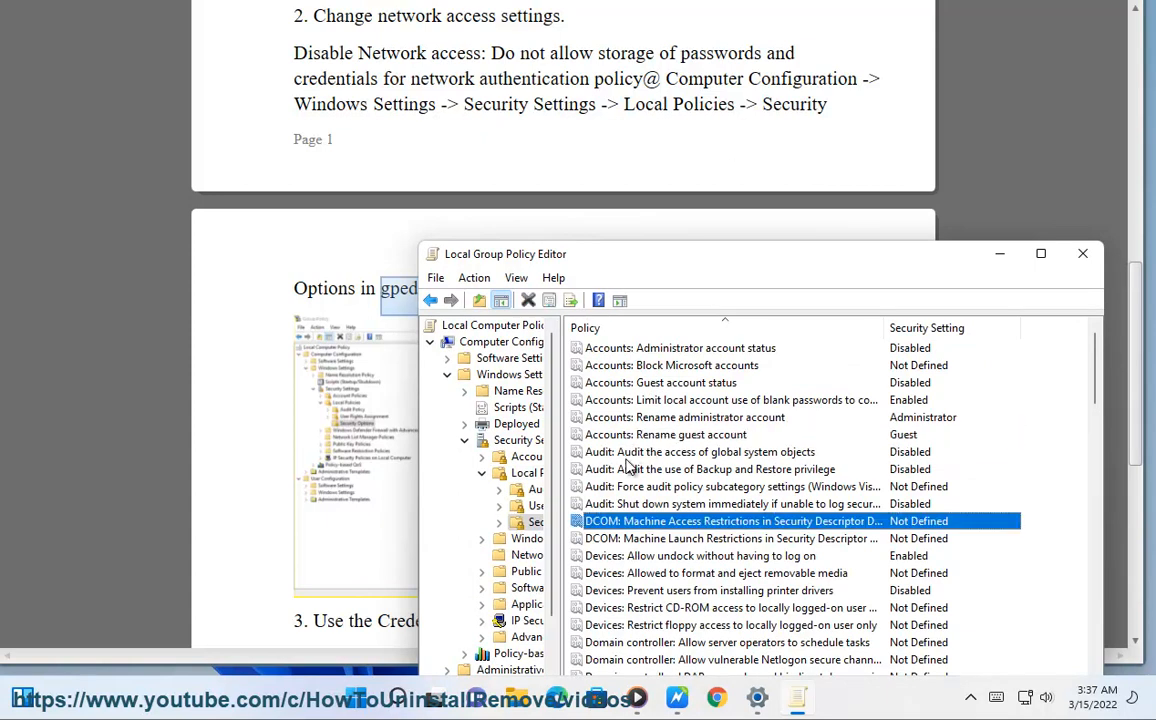
left_click(595, 555)
scroll(668, 628, "down", 4)
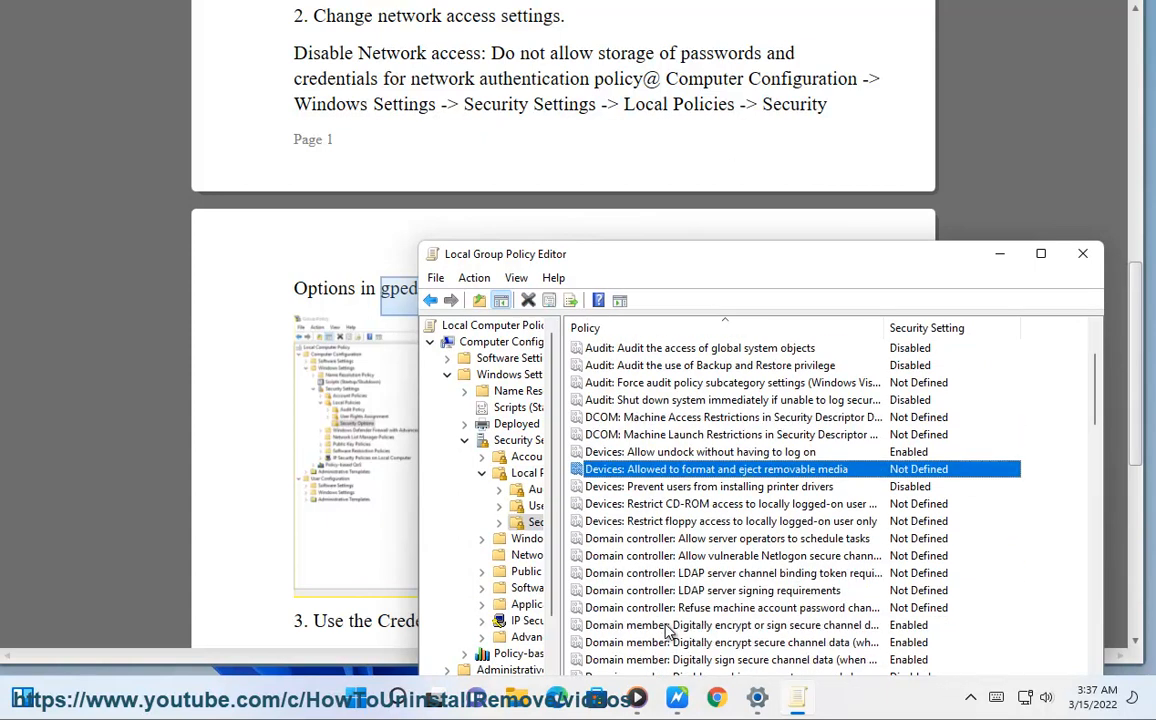
key("Down")
key("Down")
key("Down")
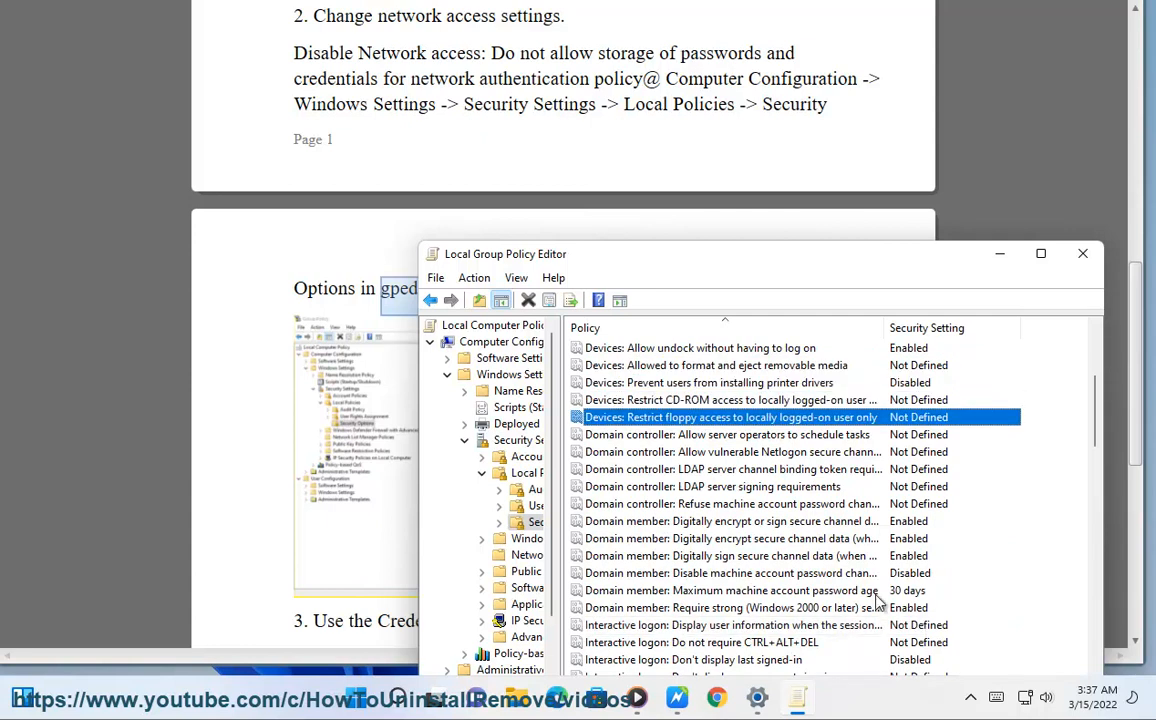
key("Down")
key("Down")
key("Down")
key("Down")
key("Down")
scroll(960, 603, "down", 2)
scroll(960, 600, "down", 4)
scroll(900, 610, "down", 4)
scroll(800, 620, "down", 4)
scroll(706, 630, "down", 2)
scroll(710, 620, "up", 5)
scroll(716, 598, "up", 3)
scroll(716, 598, "up", 5)
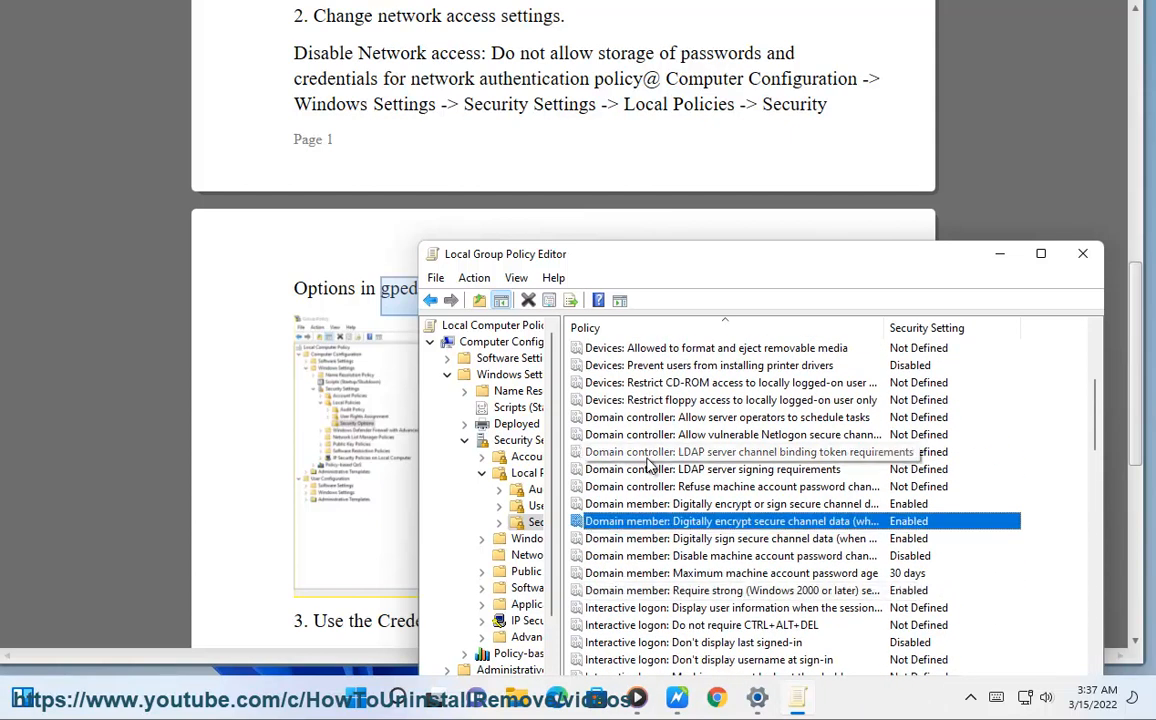
scroll(647, 463, "up", 4)
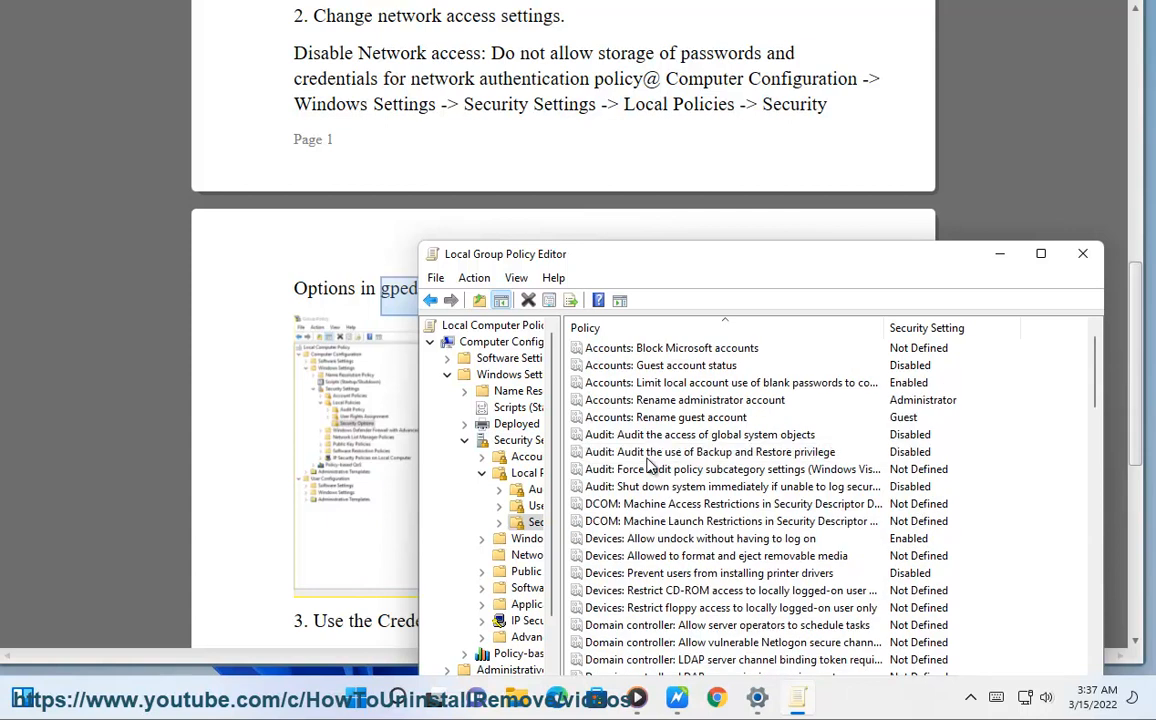
scroll(647, 463, "down", 6)
Browse further through the policy list, then jump back to the top entry.
key("Down")
key("Page_Up")
key("Down")
key("Down")
key("Down")
key("Down")
key("Down")
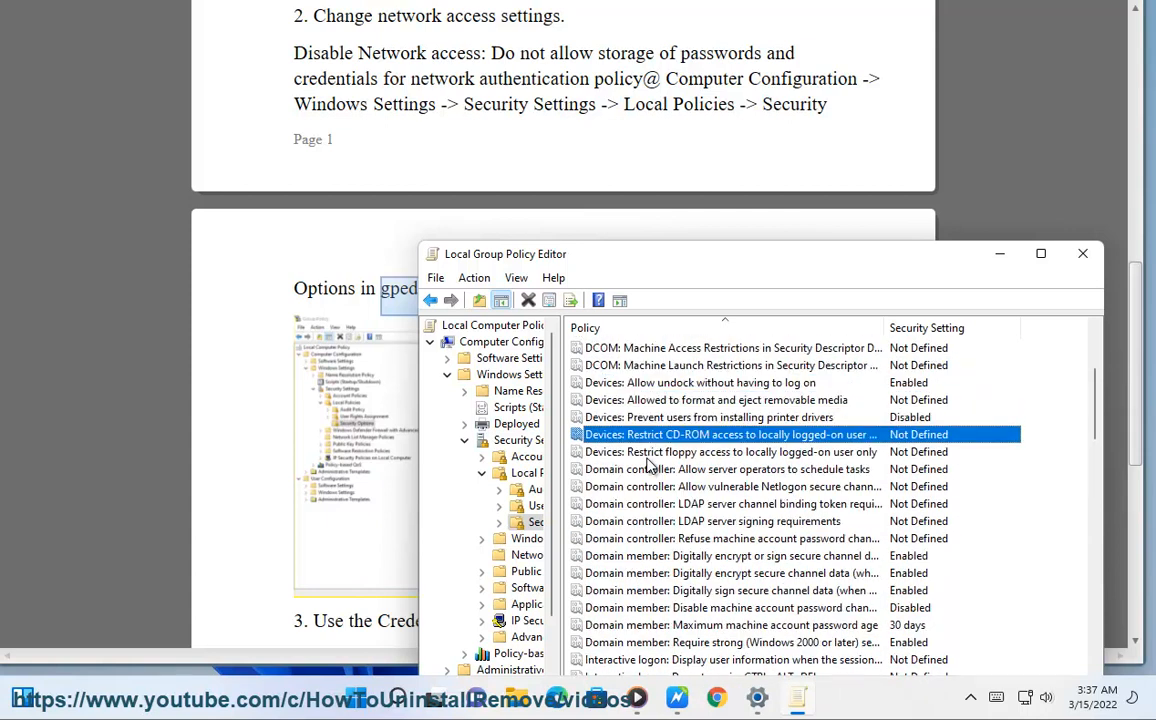
key("Down")
key("Down")
key("Down")
key("Down")
key("Down")
key("Down")
key("Down")
key("Down")
key("Down")
key("Down")
key("Down")
key("Home")
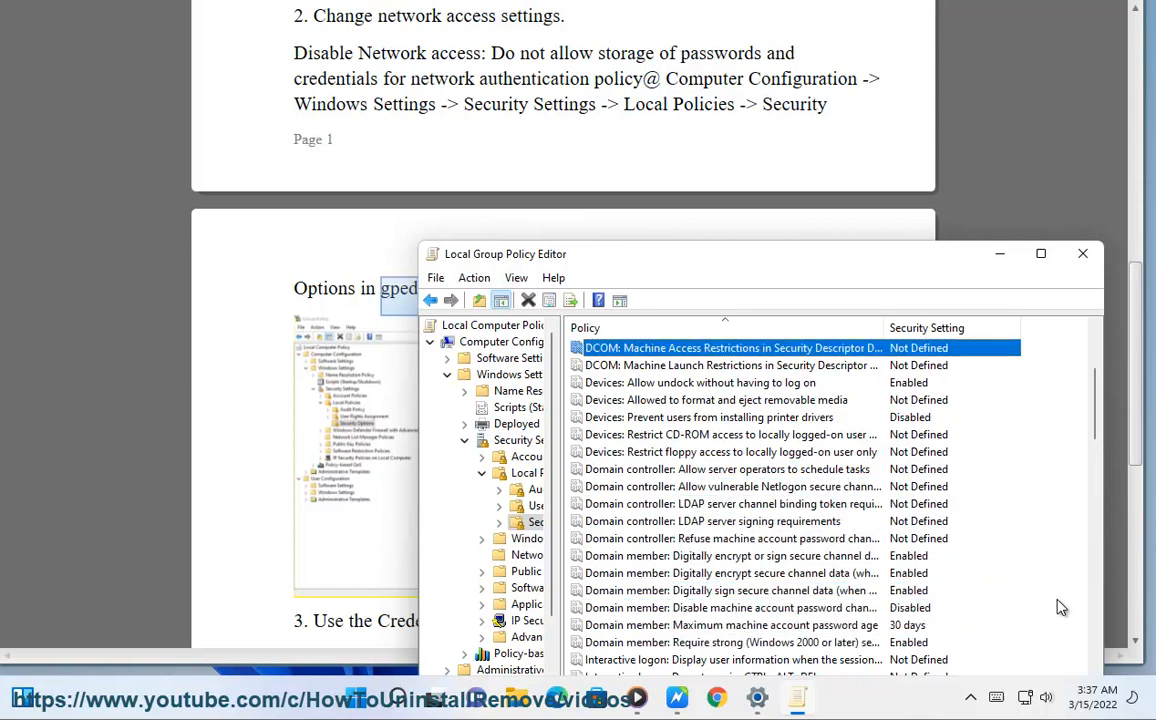
Reposition the editor and move through the list to the Network access policies.
left_click_drag(690, 255, 685, 572)
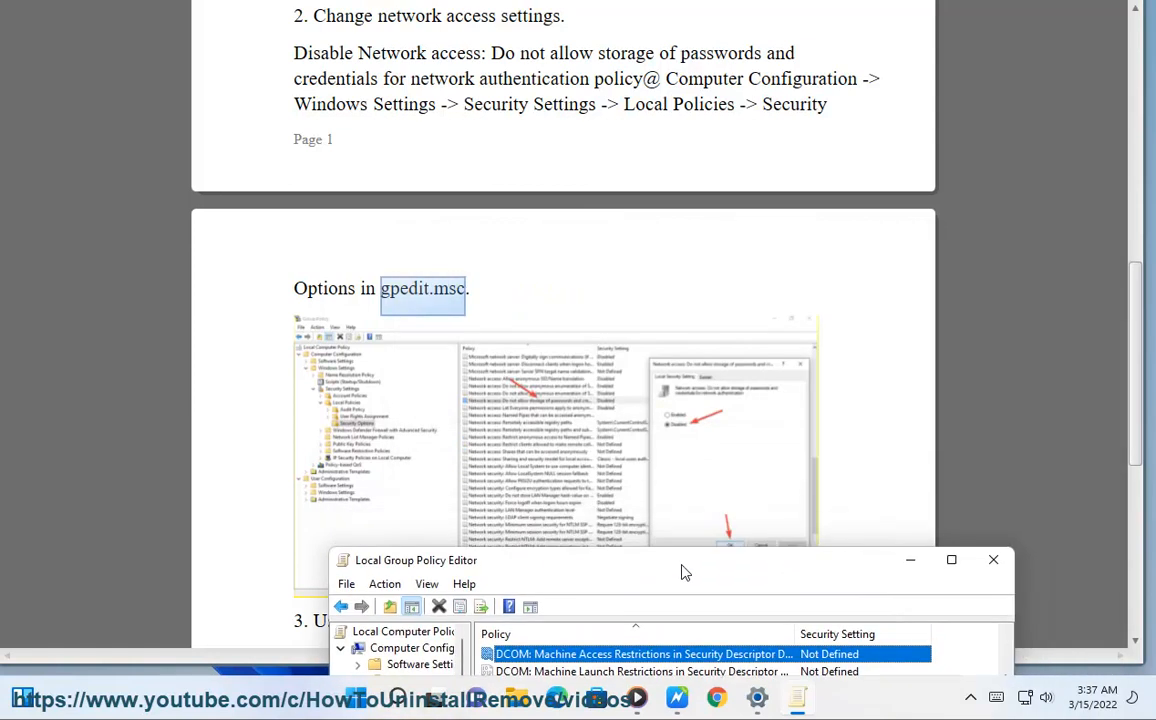
left_click_drag(685, 572, 777, 140)
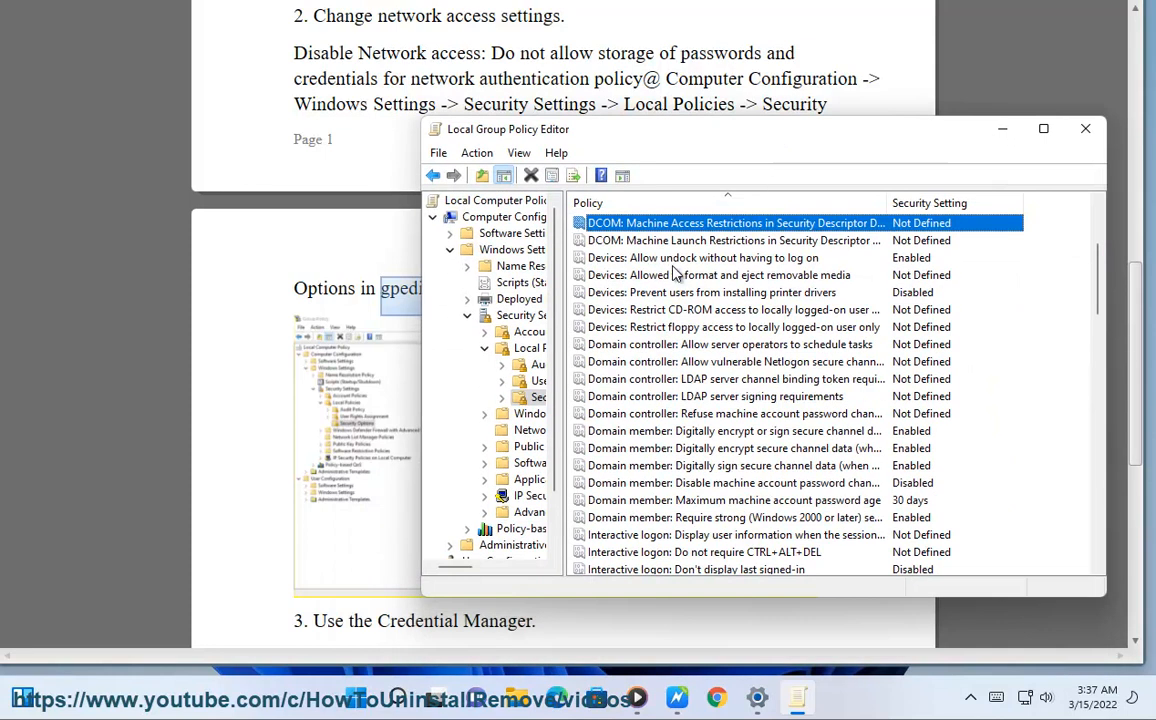
left_click(757, 362)
scroll(742, 385, "up", 3)
left_click(700, 434)
key("Home")
key("Down")
key("Down")
key("Down")
key("Down")
key("Down")
key("Down")
key("Down")
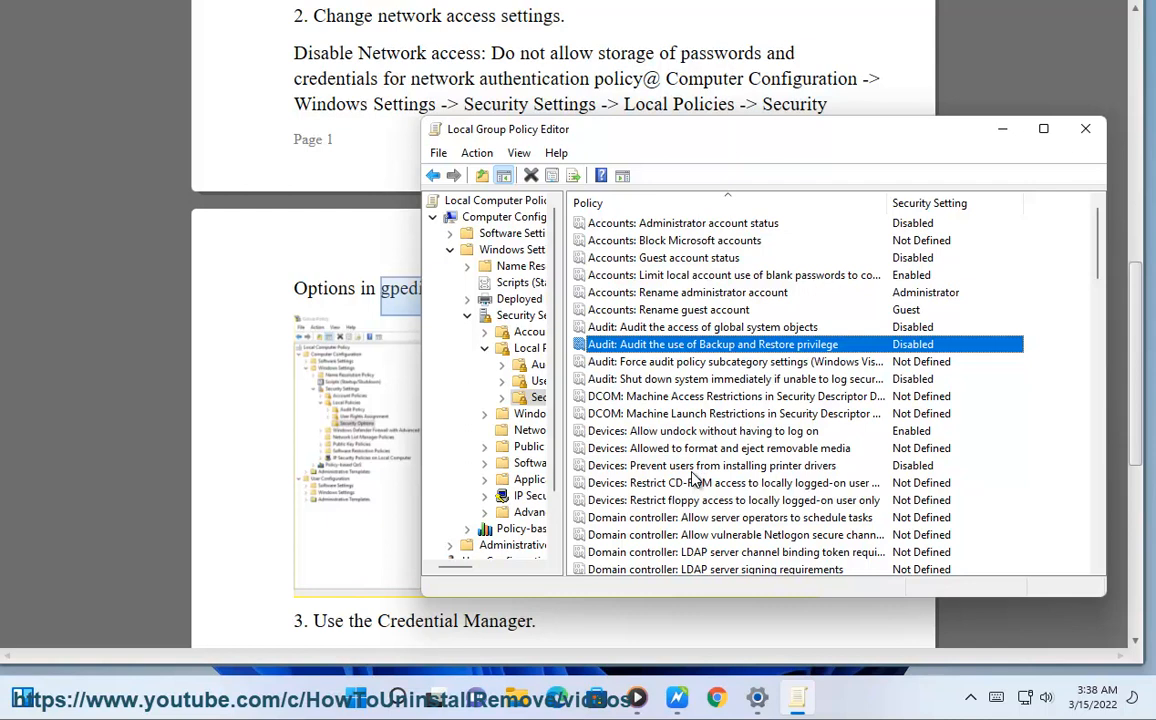
key("n")
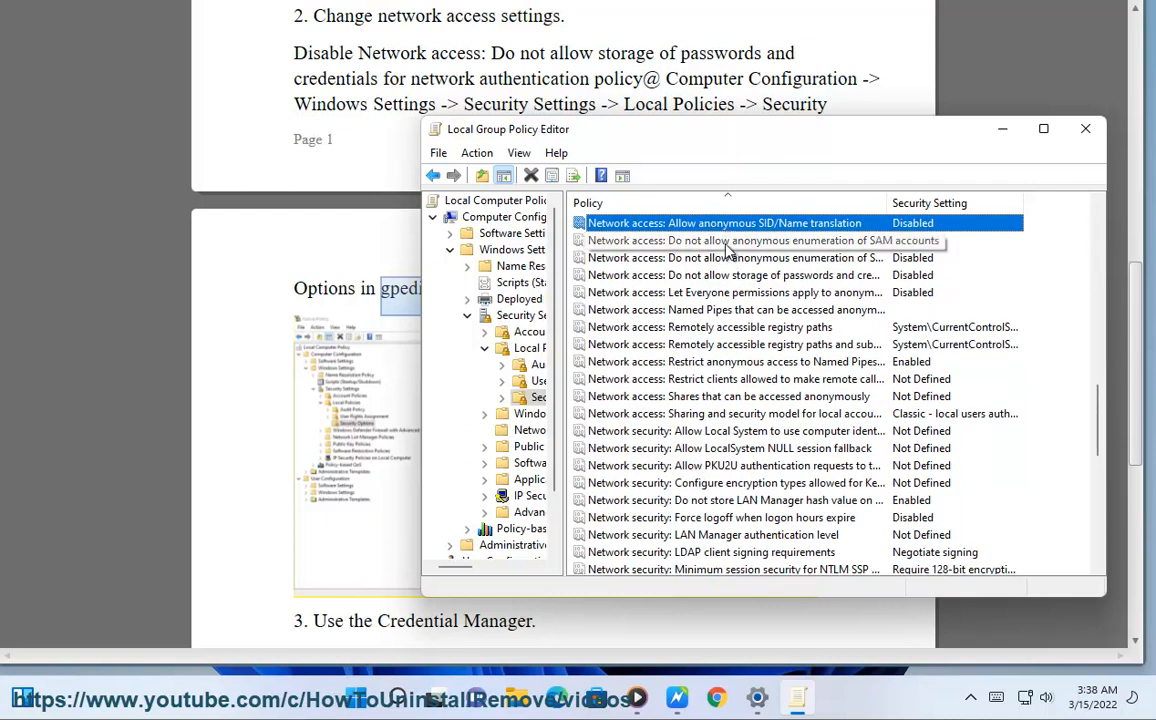
Set 'Network access: Do not allow storage of passwords and credentials' to Disabled.
left_click(725, 276)
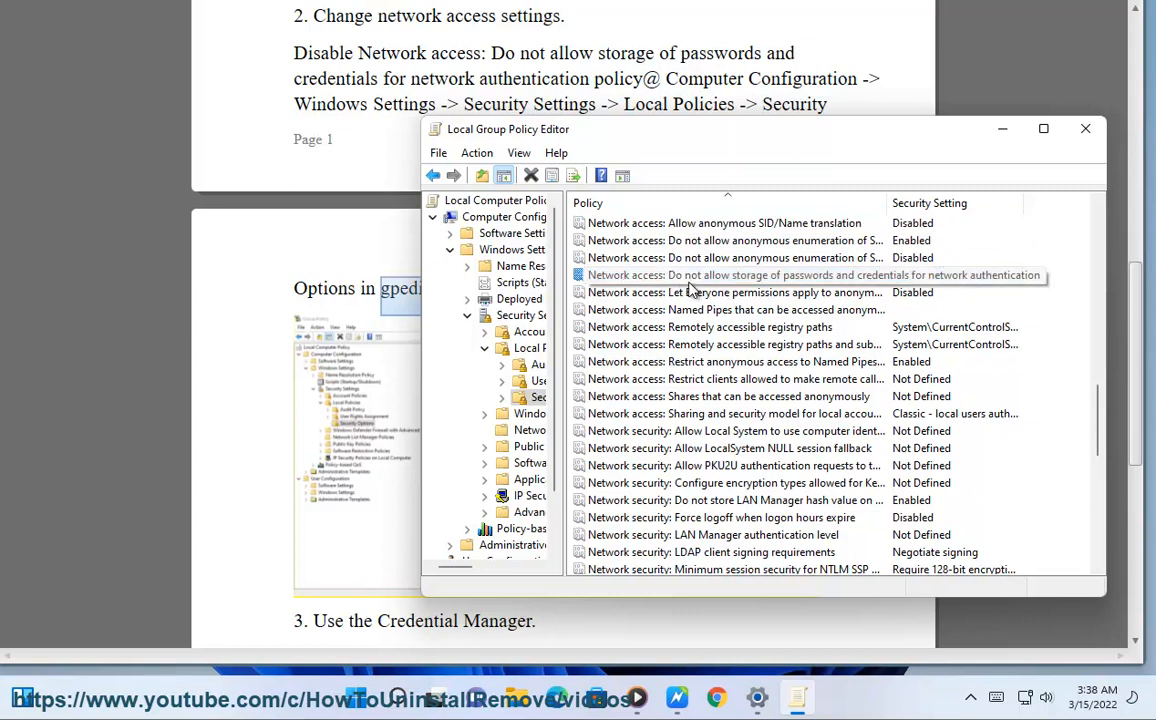
double_click(700, 275)
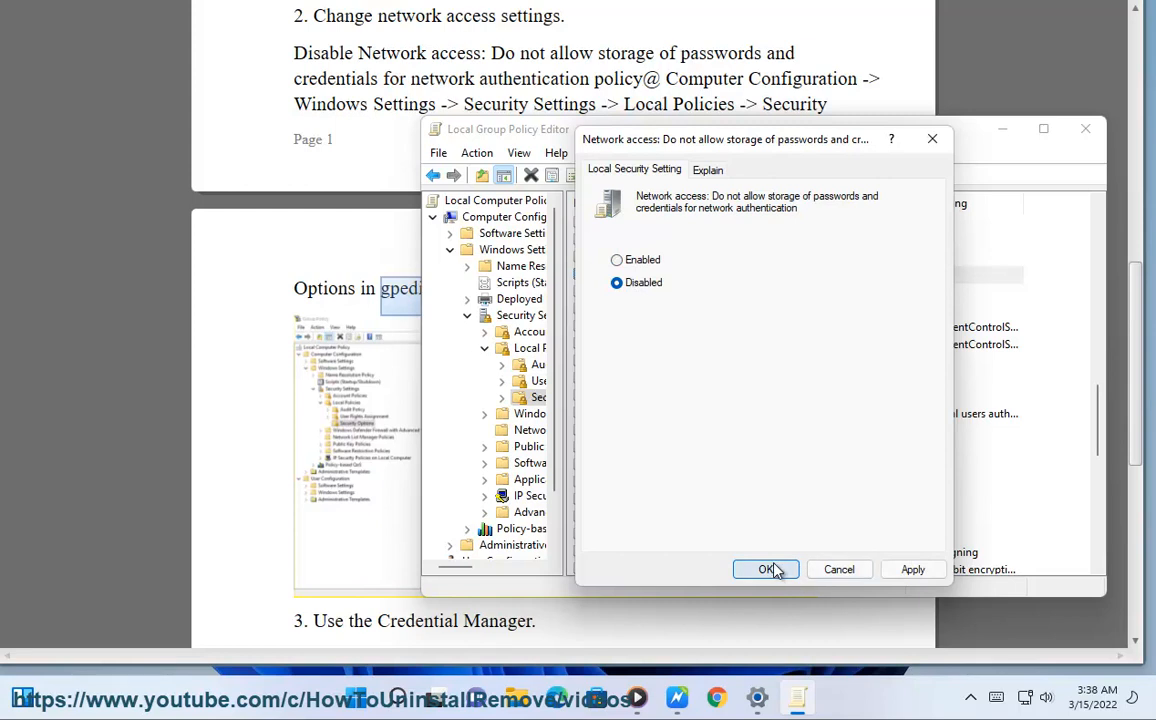
left_click(838, 569)
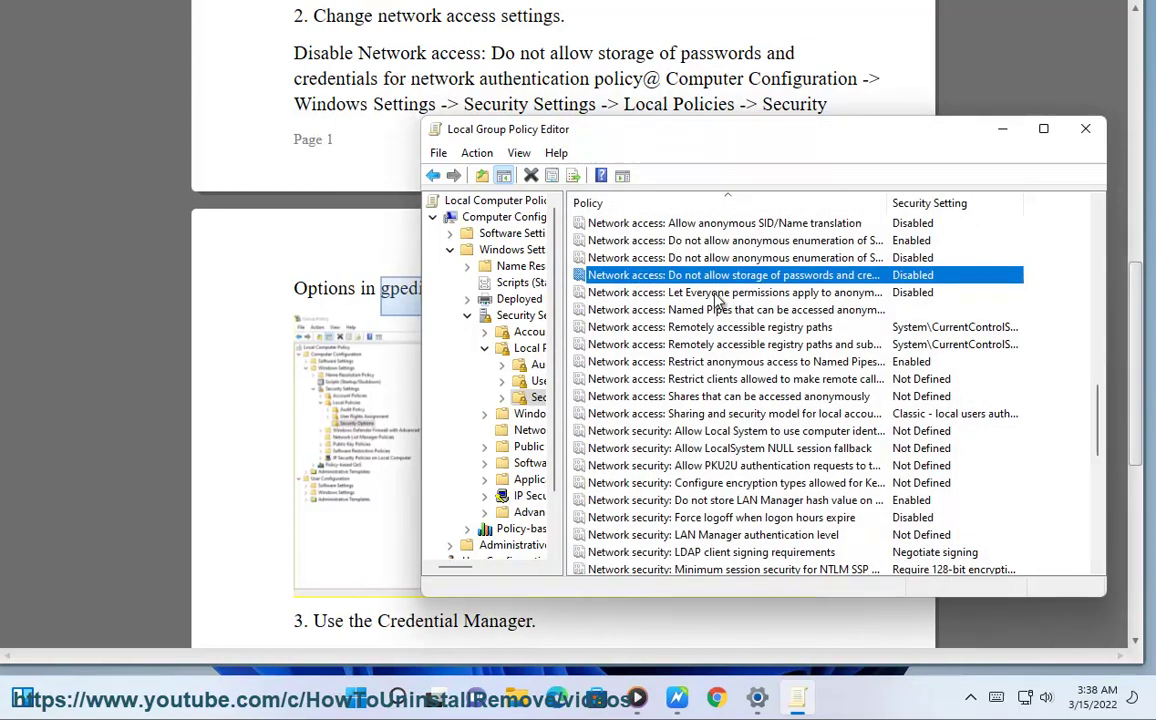
Close the Local Group Policy Editor window.
left_click(1089, 134)
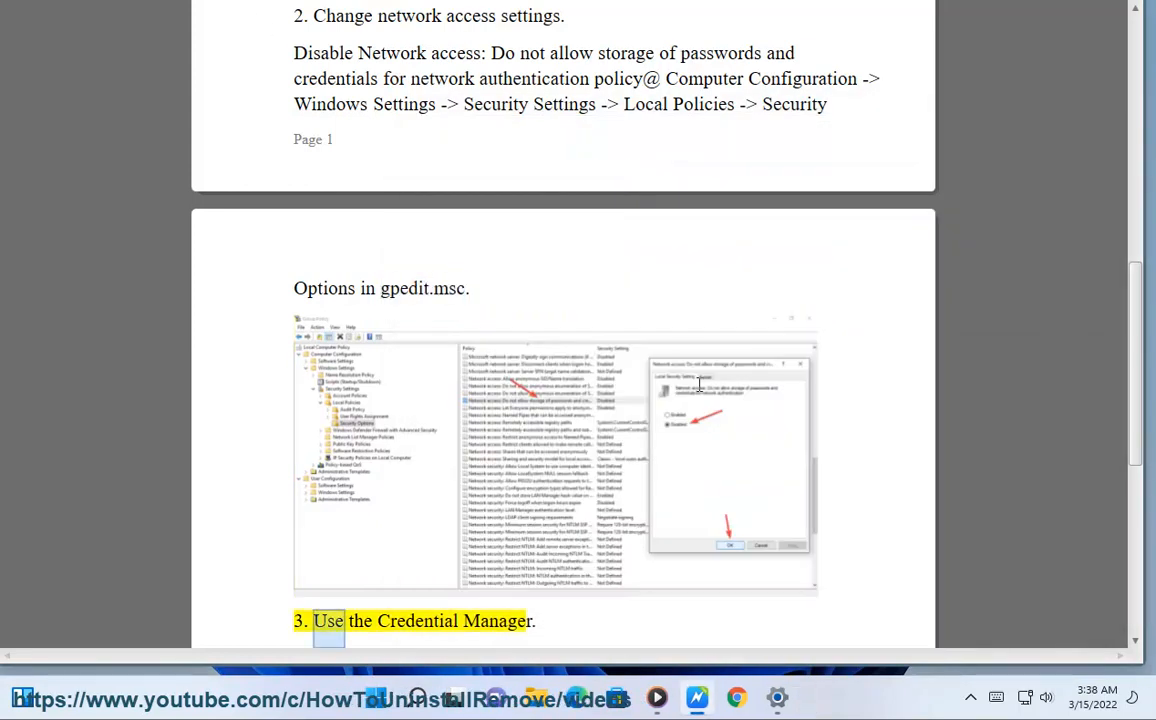
scroll(709, 392, "down", 2)
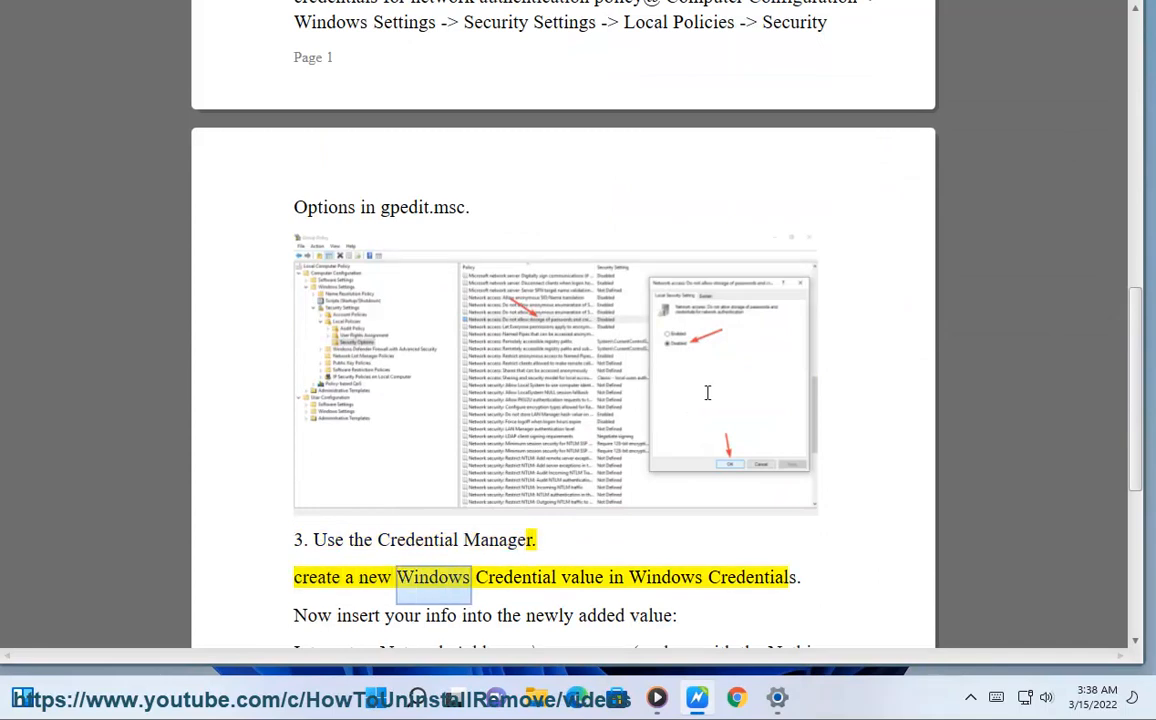
scroll(400, 300, "down", 4)
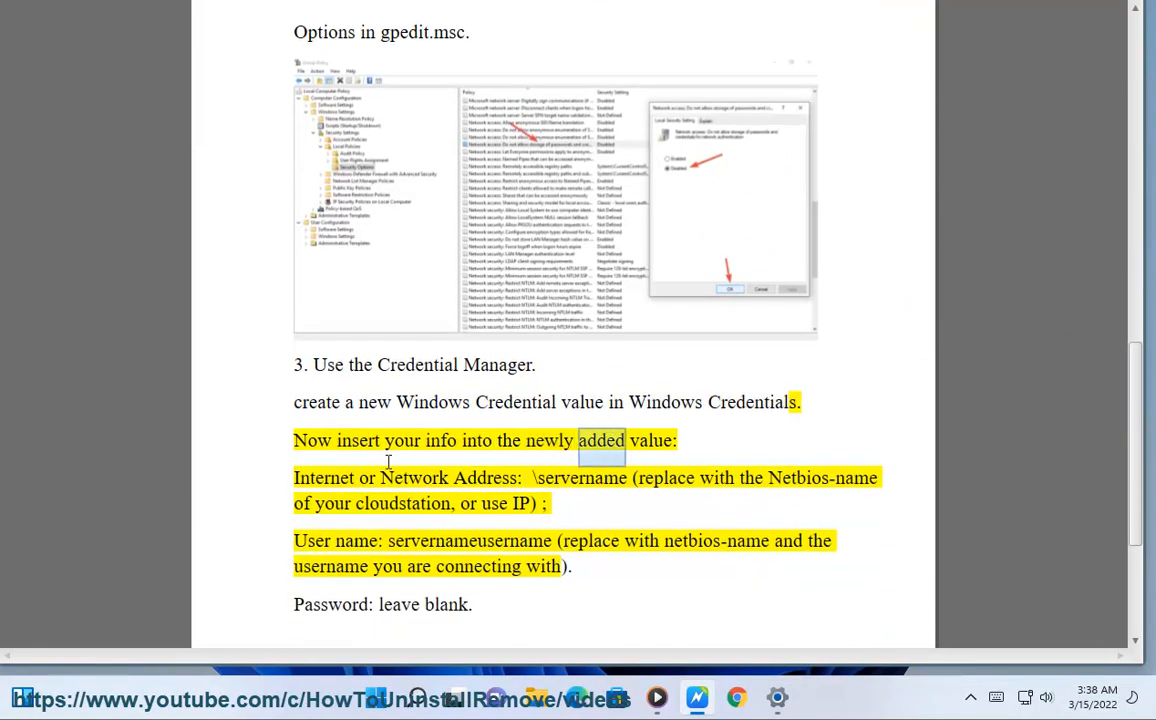